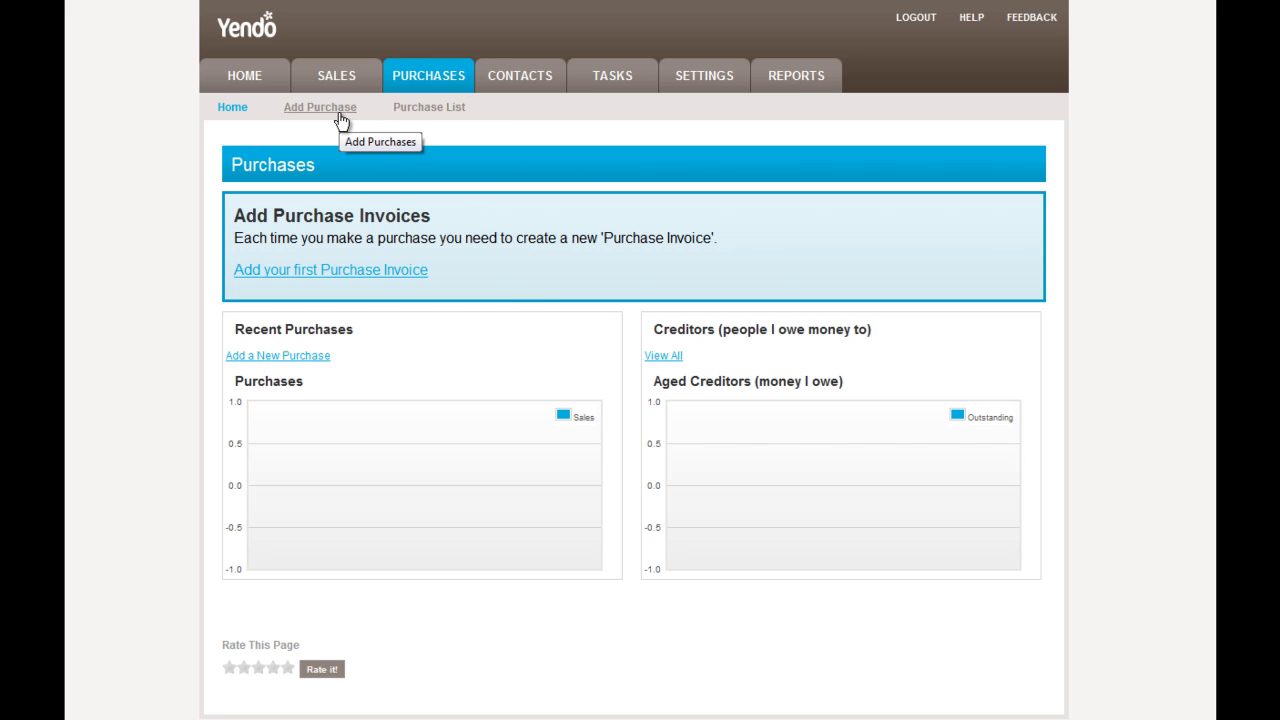
# Start a new purchase for the contact My Supplier, with type Purchase Invoice and the description "My Purchase".
pyautogui.click(338, 115)
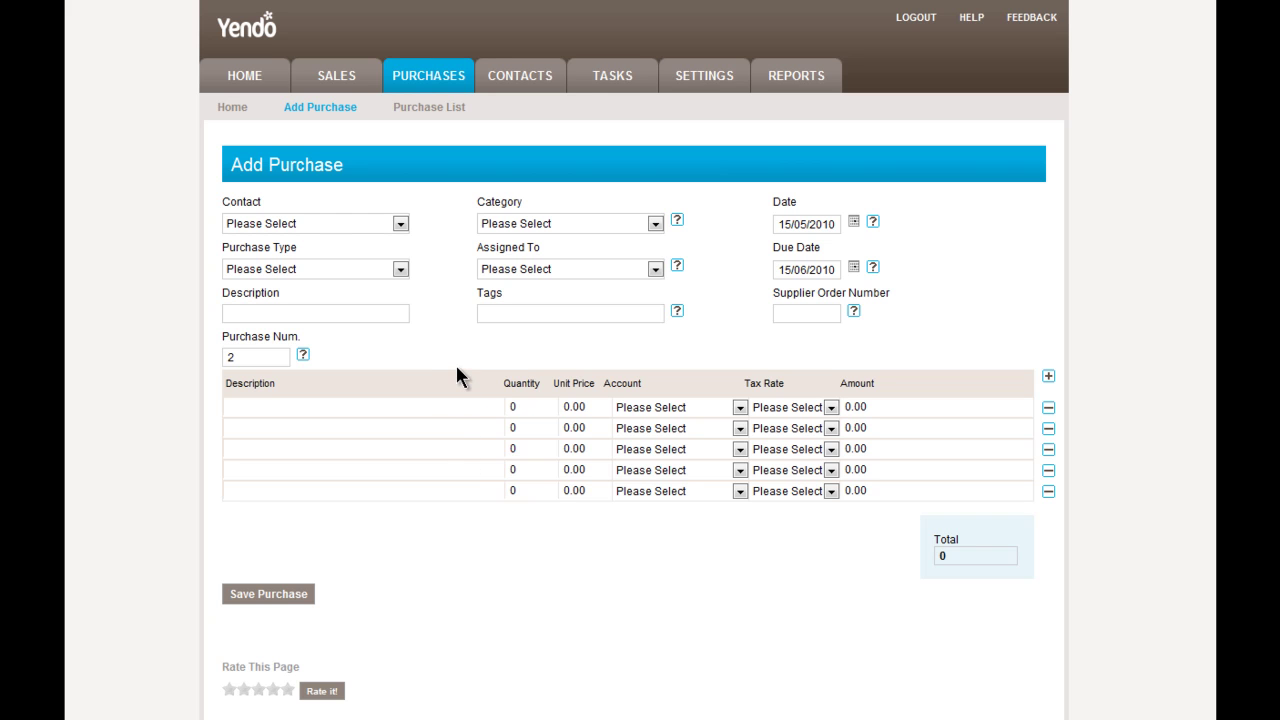
pyautogui.click(399, 224)
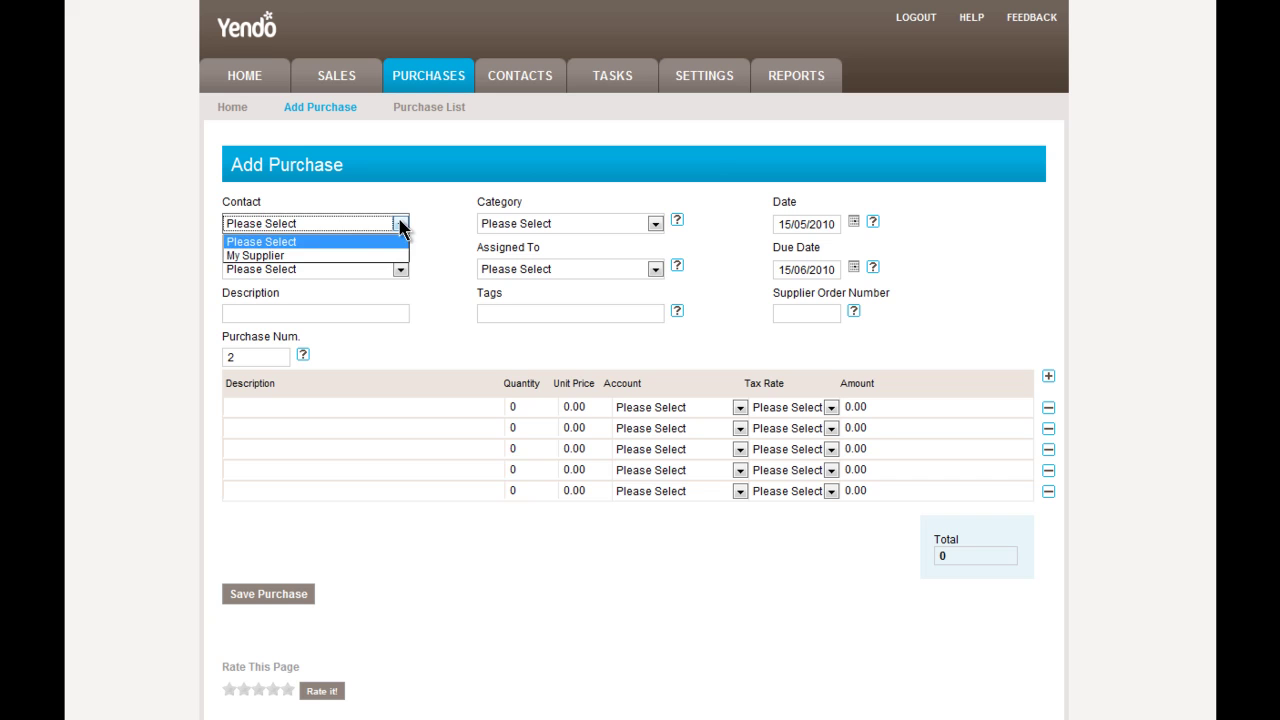
pyautogui.click(293, 255)
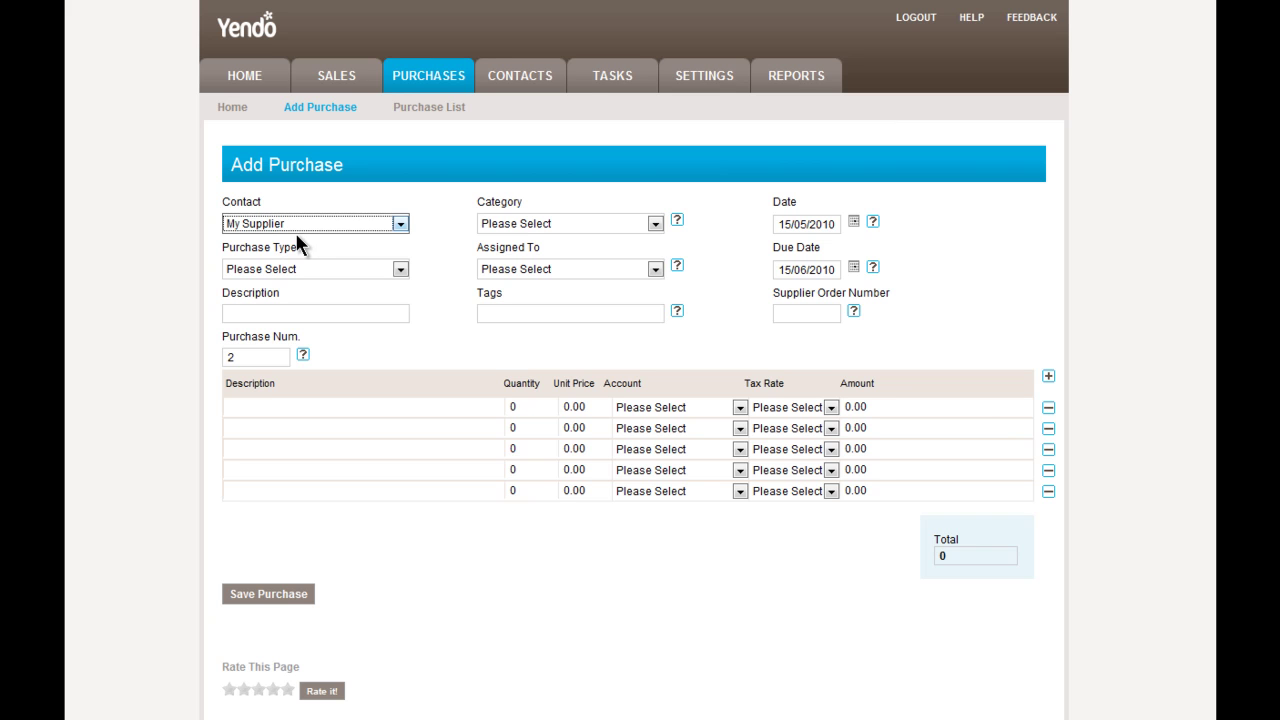
pyautogui.click(401, 268)
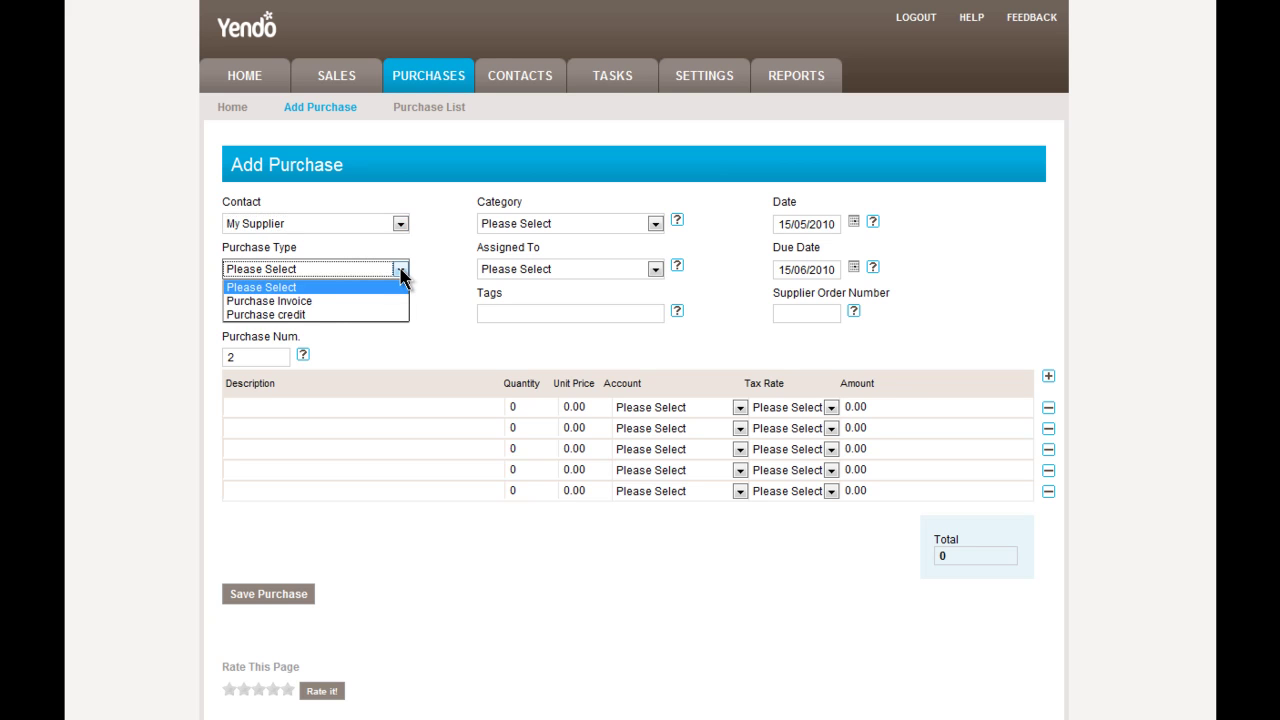
pyautogui.click(316, 301)
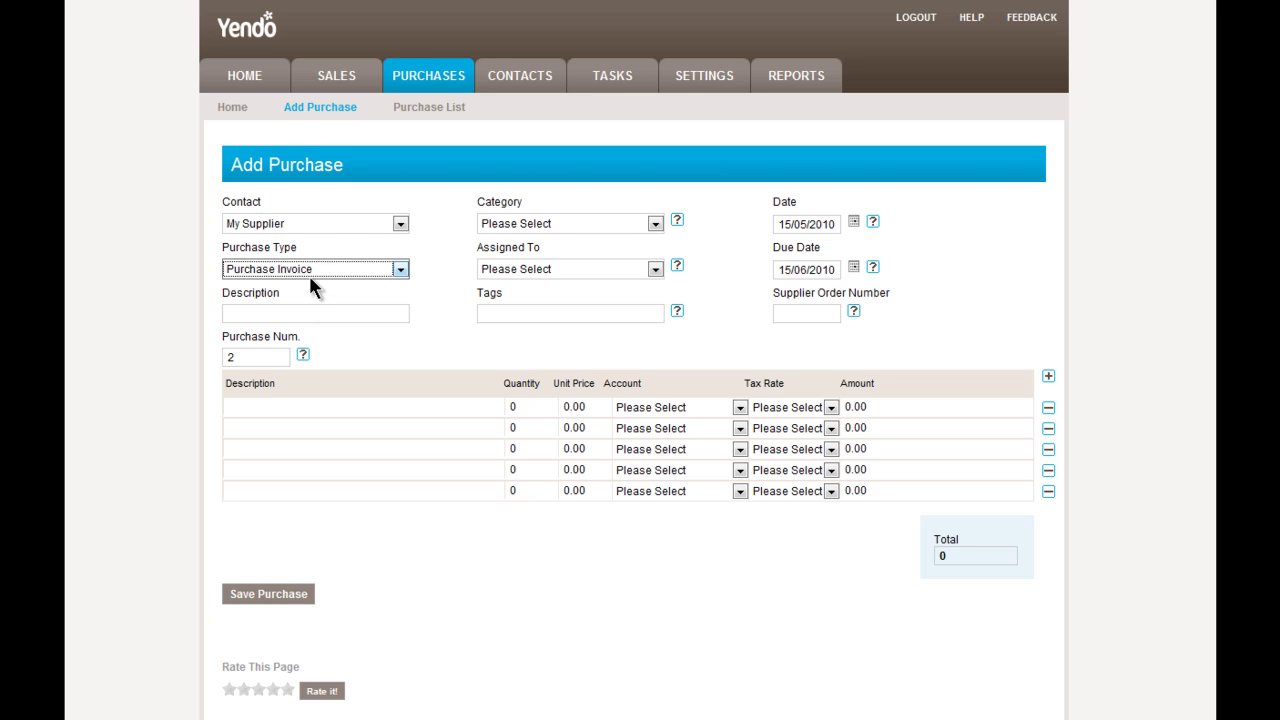
pyautogui.click(303, 268)
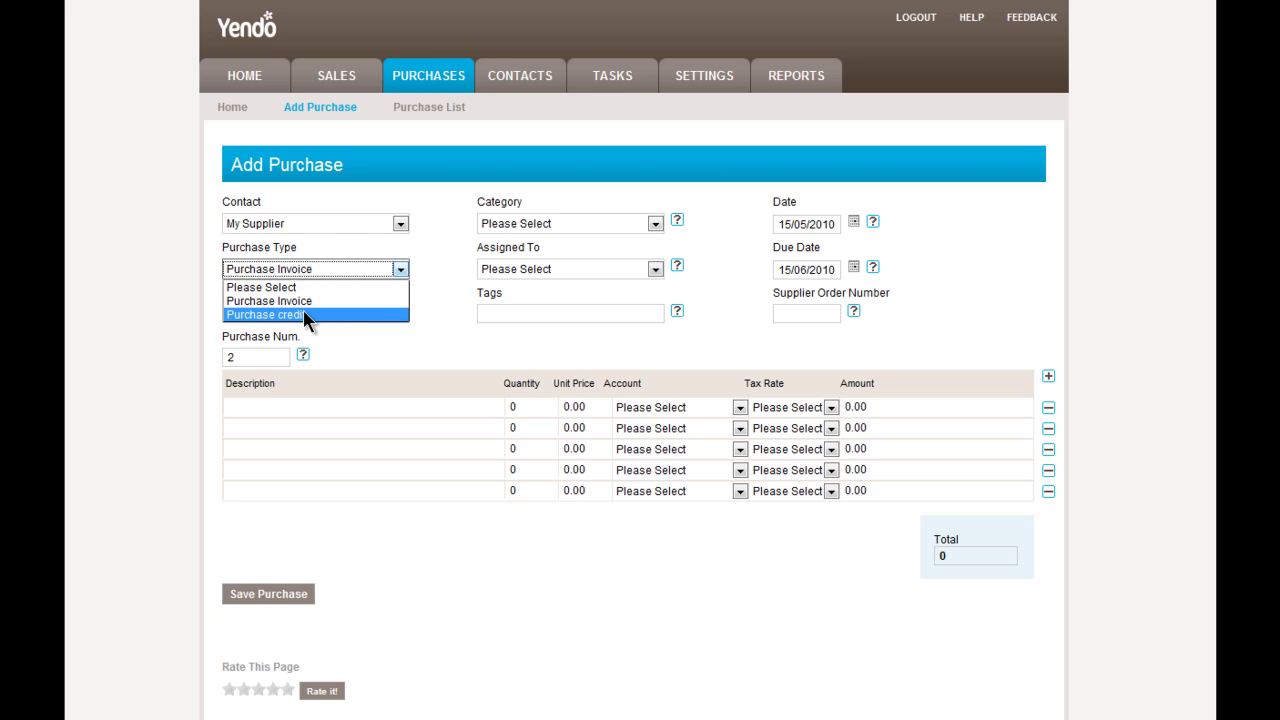
pyautogui.click(302, 300)
pyautogui.click(325, 311)
pyautogui.write('My Purchase')
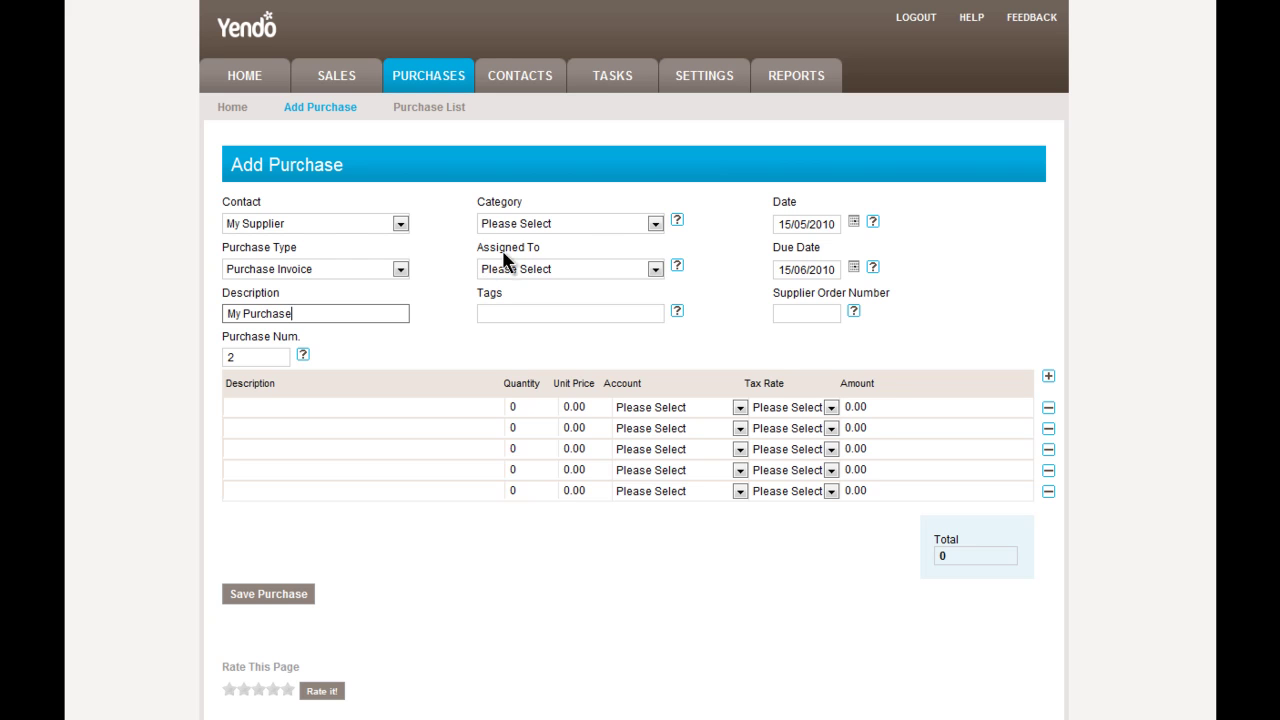
pyautogui.click(528, 270)
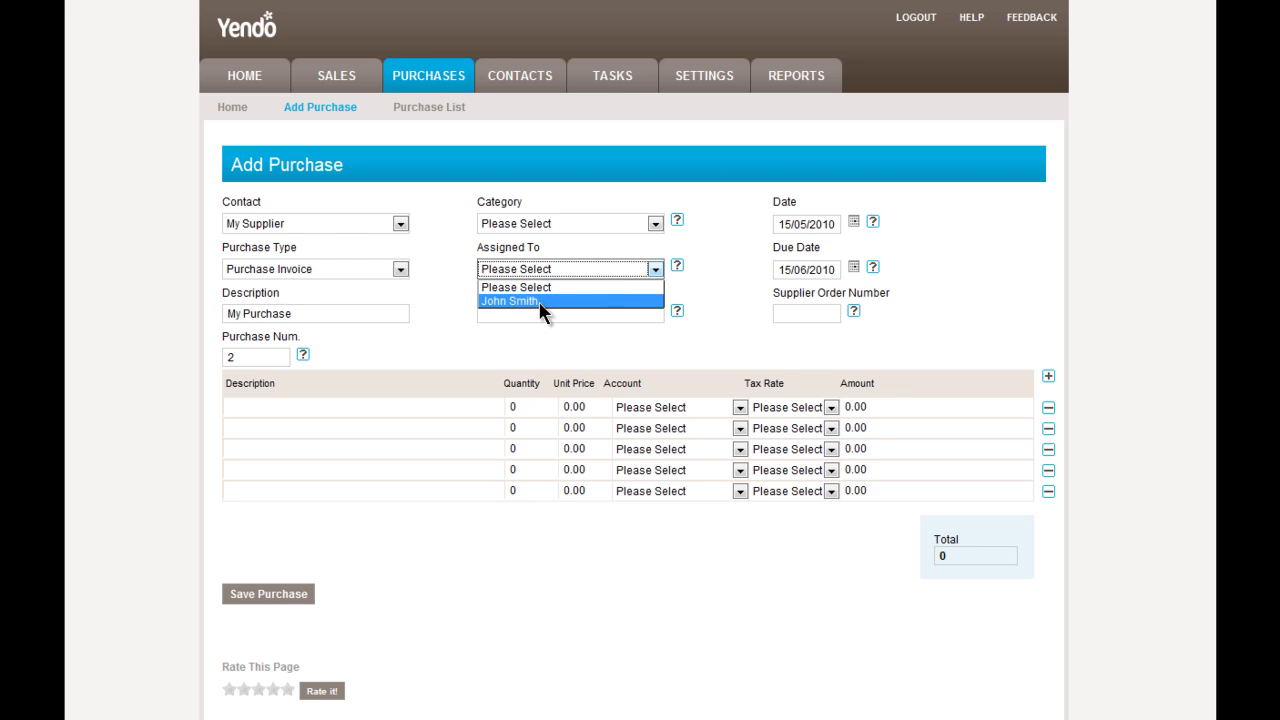
pyautogui.click(541, 287)
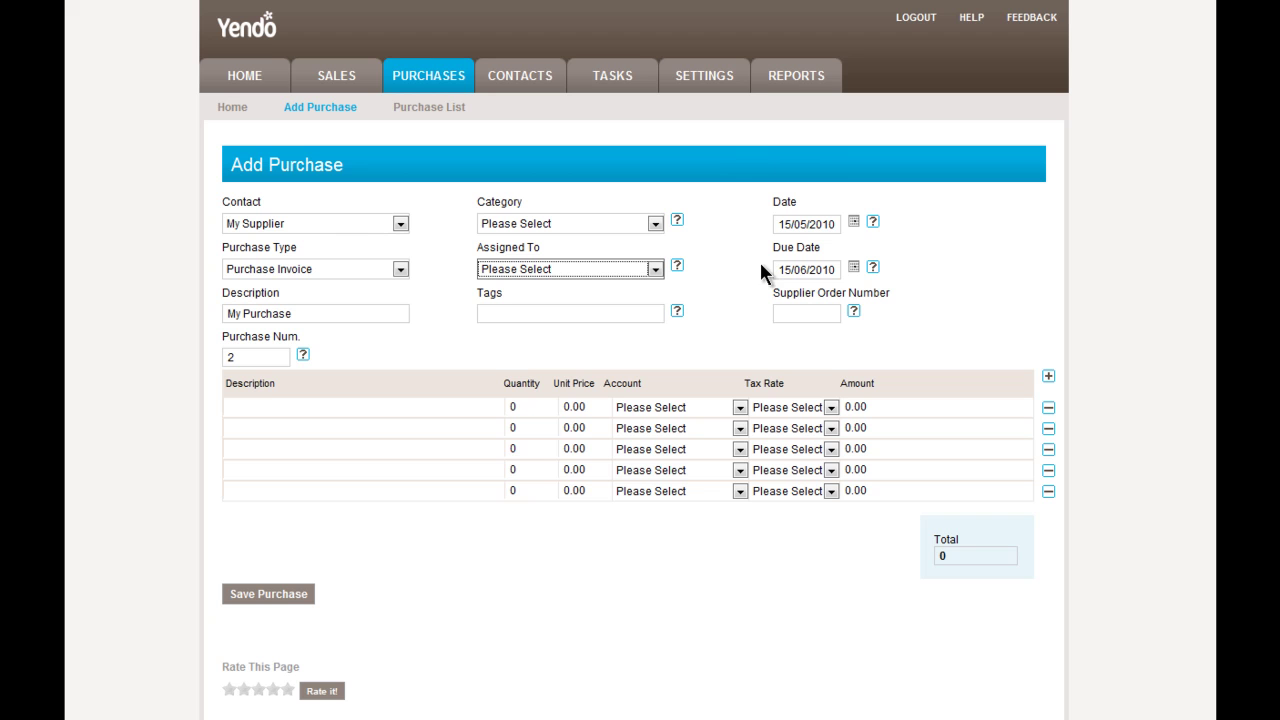
pyautogui.click(785, 312)
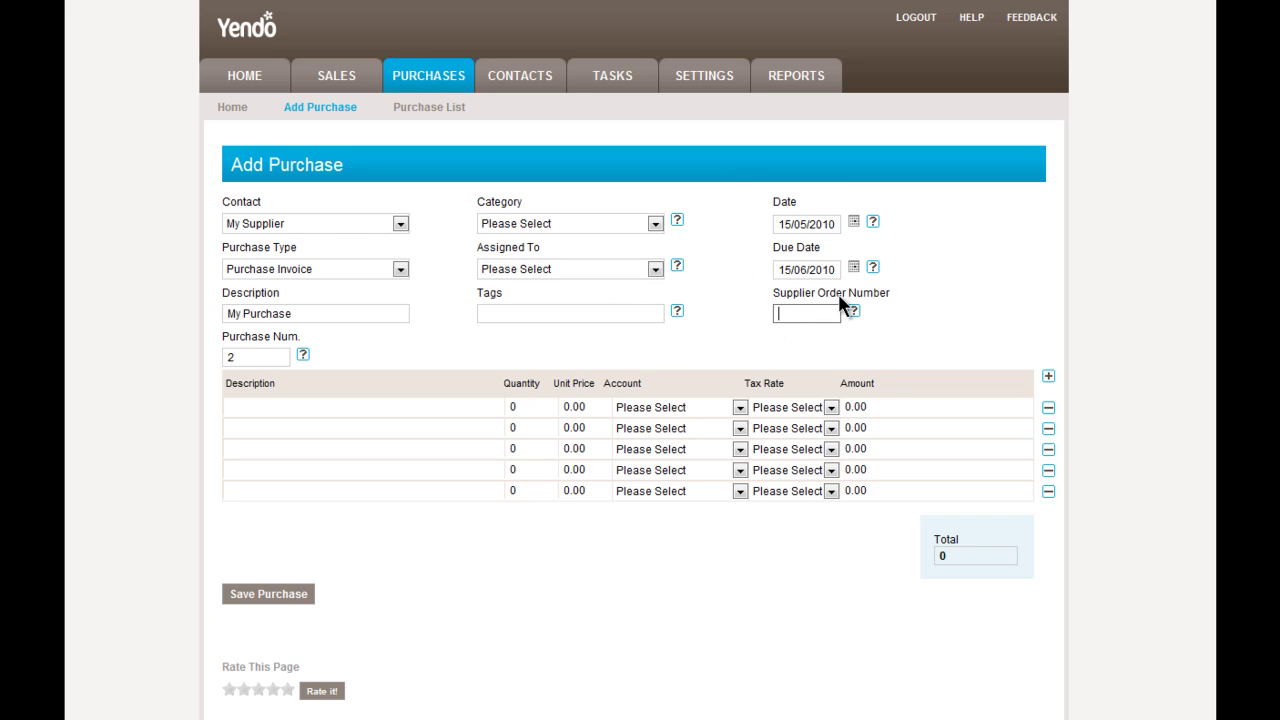
pyautogui.click(511, 309)
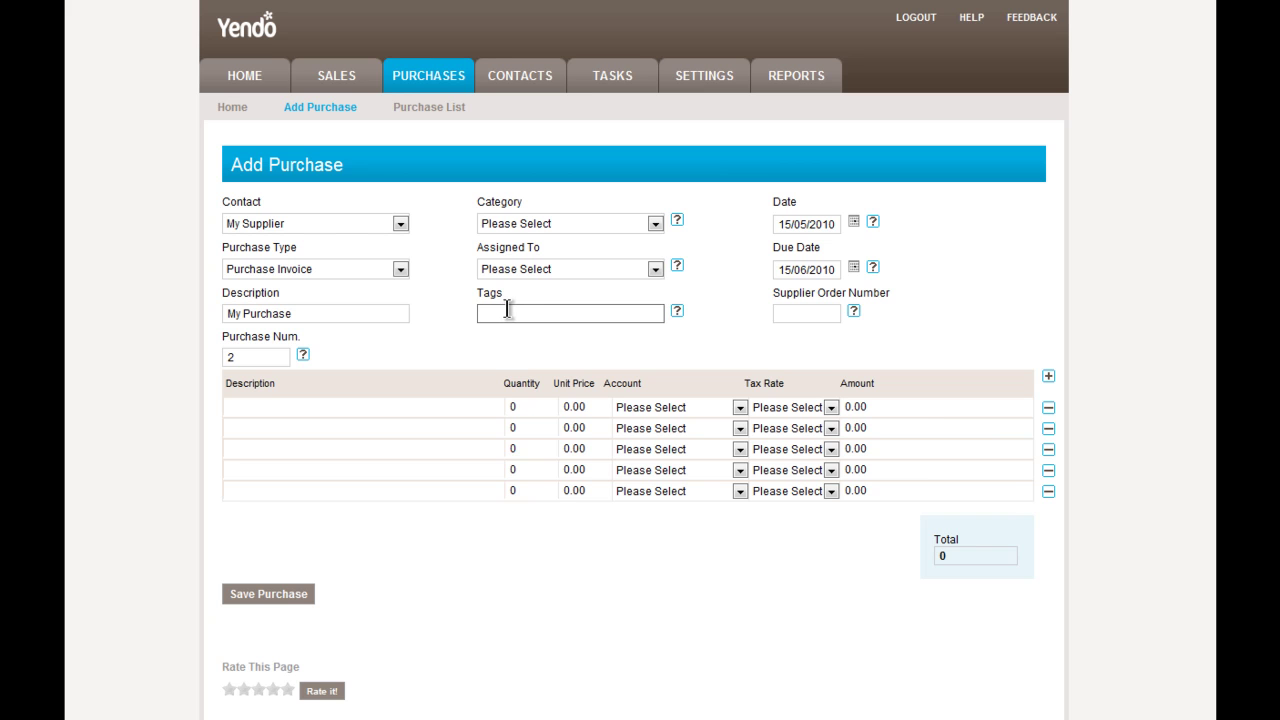
# Set the purchase number to 234 and fill the first line with "Item 1", quantity 2 and unit price 50.
pyautogui.click(249, 357)
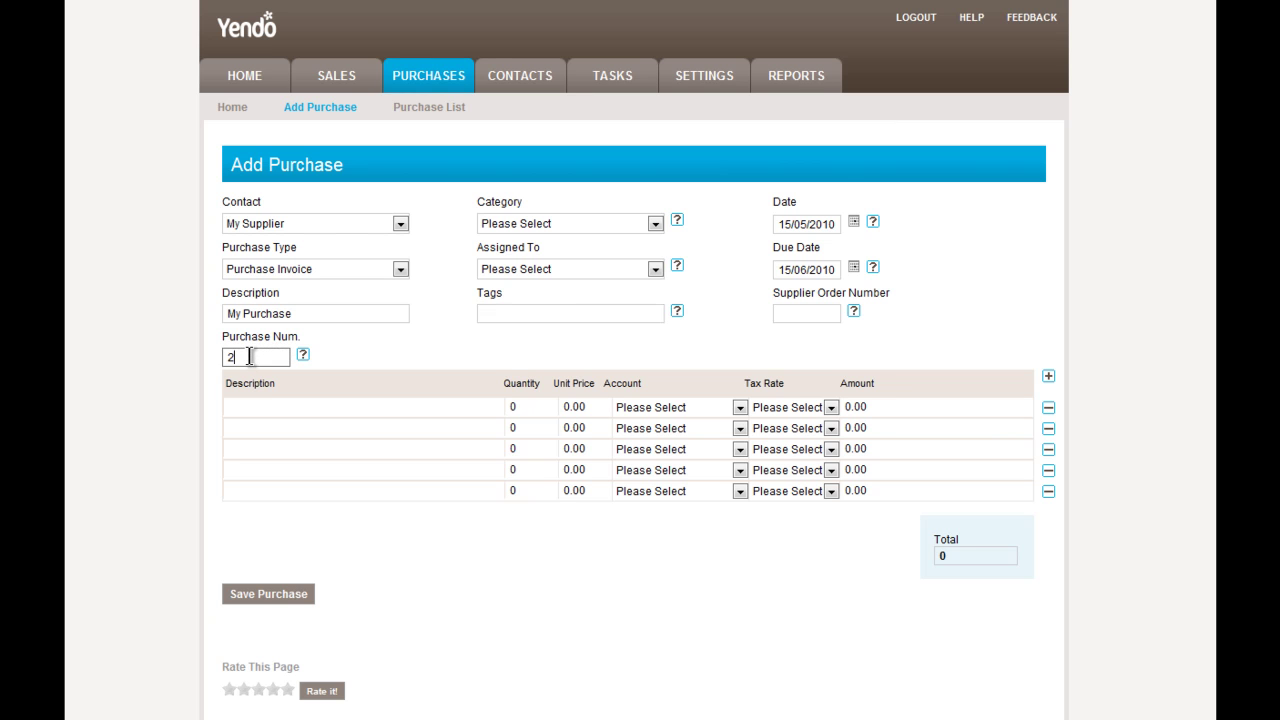
pyautogui.write('34')
pyautogui.click(342, 404)
pyautogui.write('Item 1')
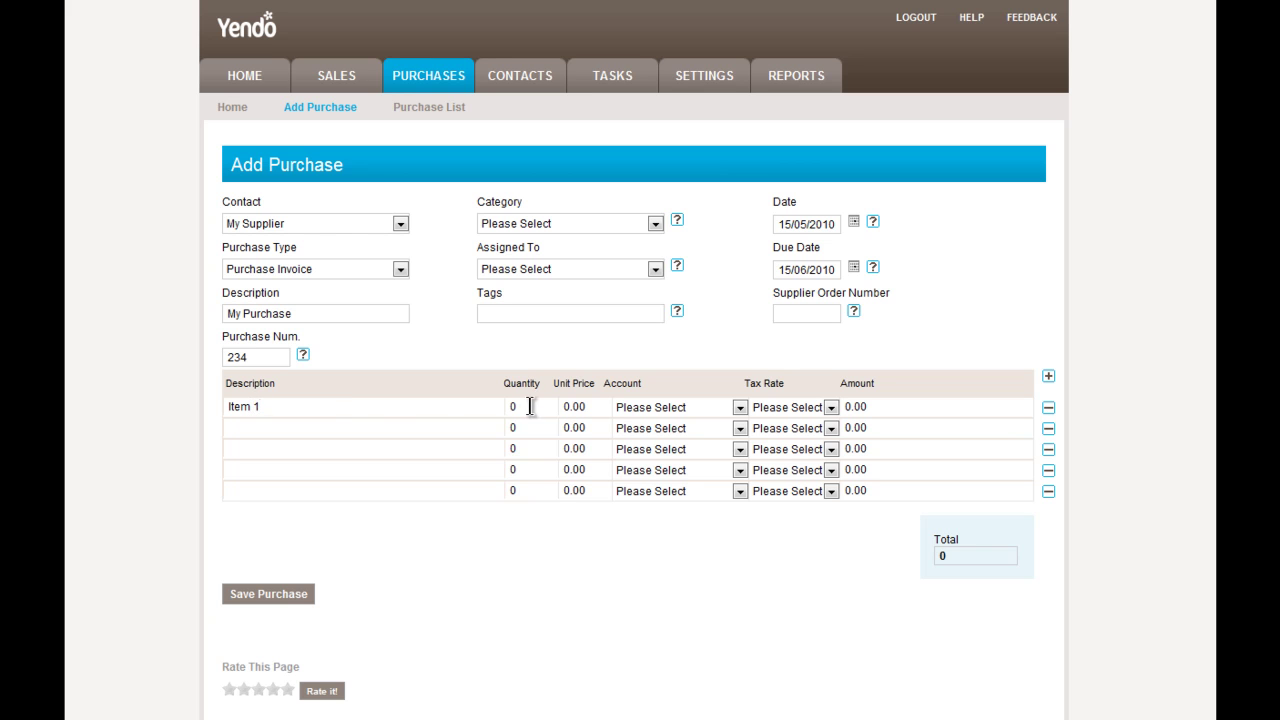
pyautogui.moveTo(517, 404); pyautogui.dragTo(507, 404)
pyautogui.write('2')
pyautogui.press('Tab')
pyautogui.write('50')
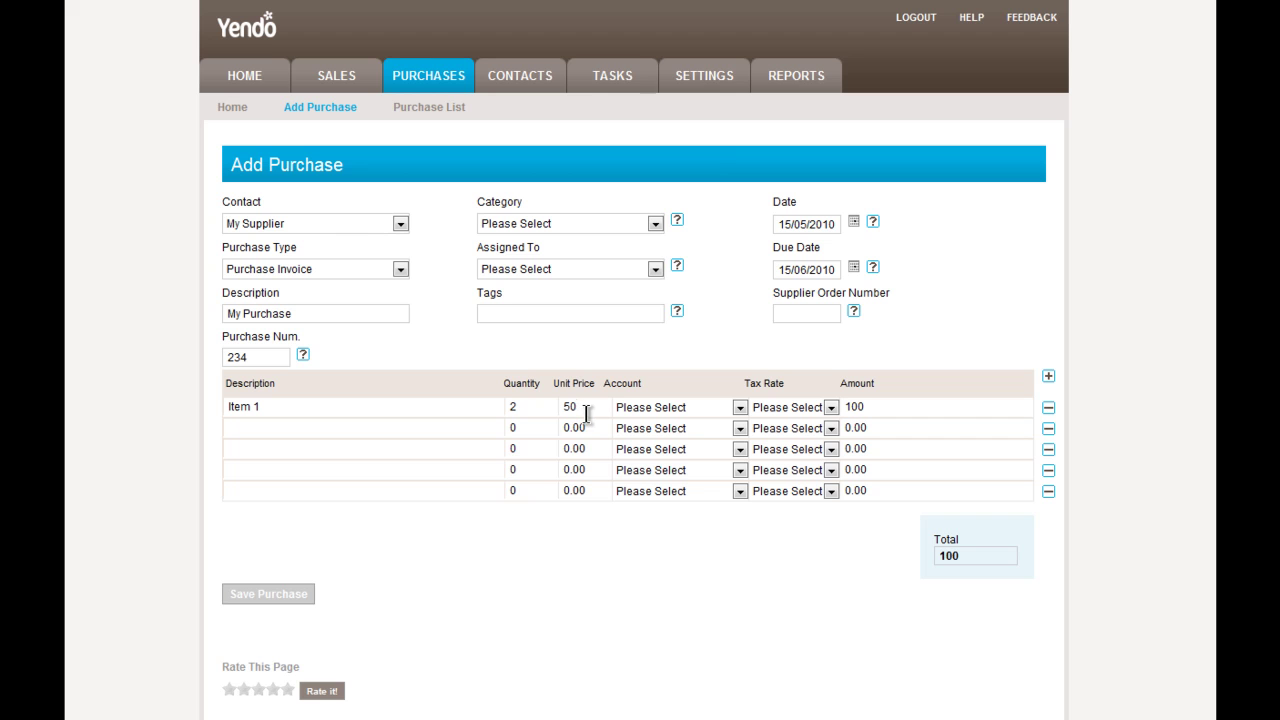
pyautogui.press('Tab')
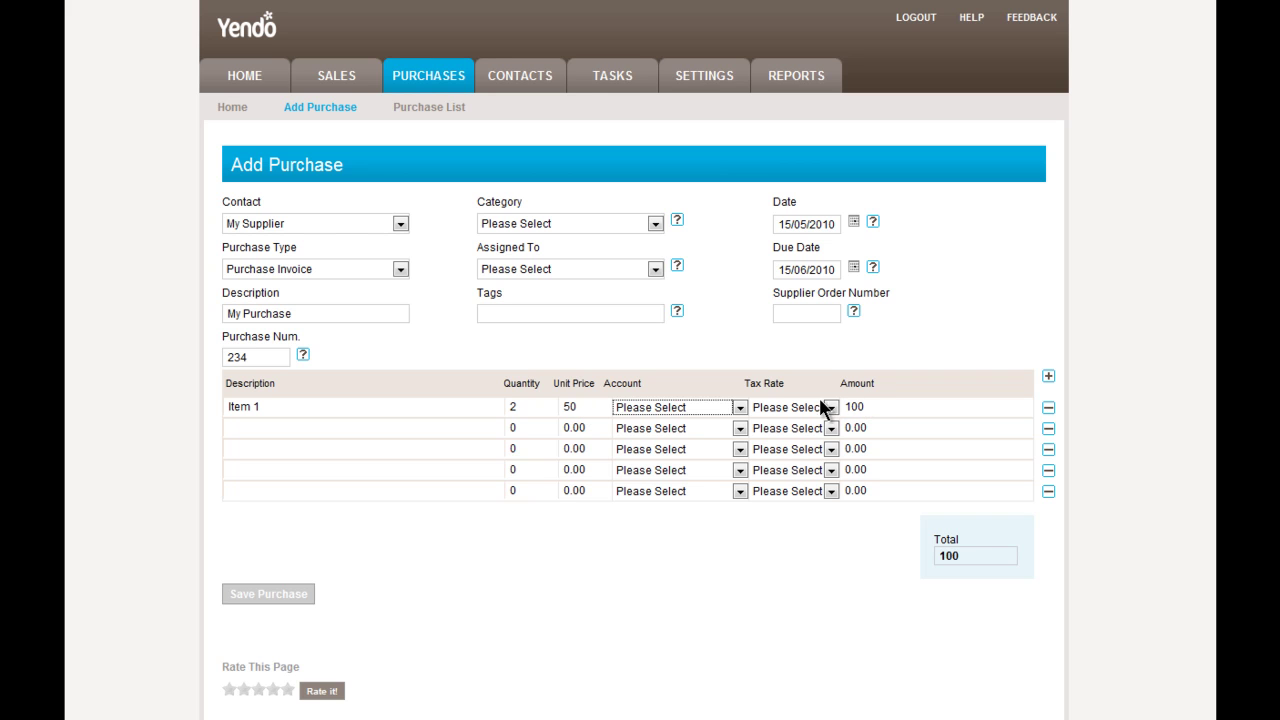
# Assign the Item 1 line to the Entertainment account with the My City/State tax rate, and save the purchase.
pyautogui.click(740, 408)
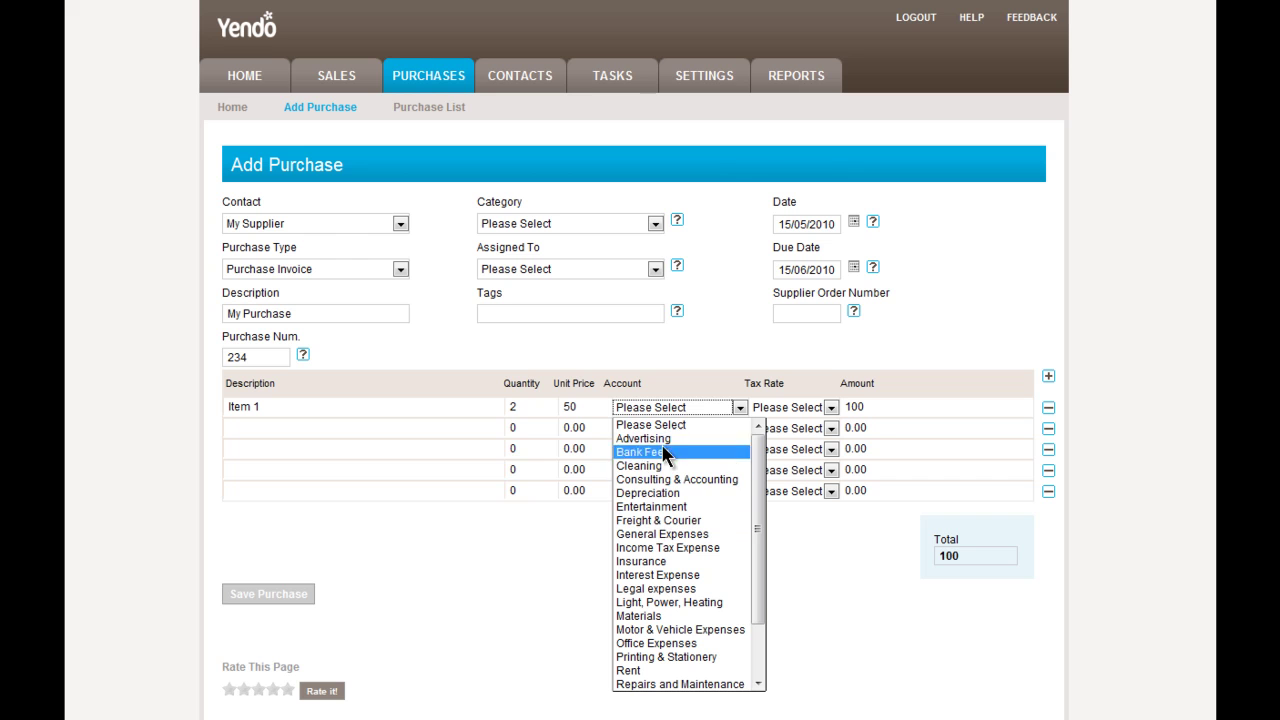
pyautogui.click(679, 512)
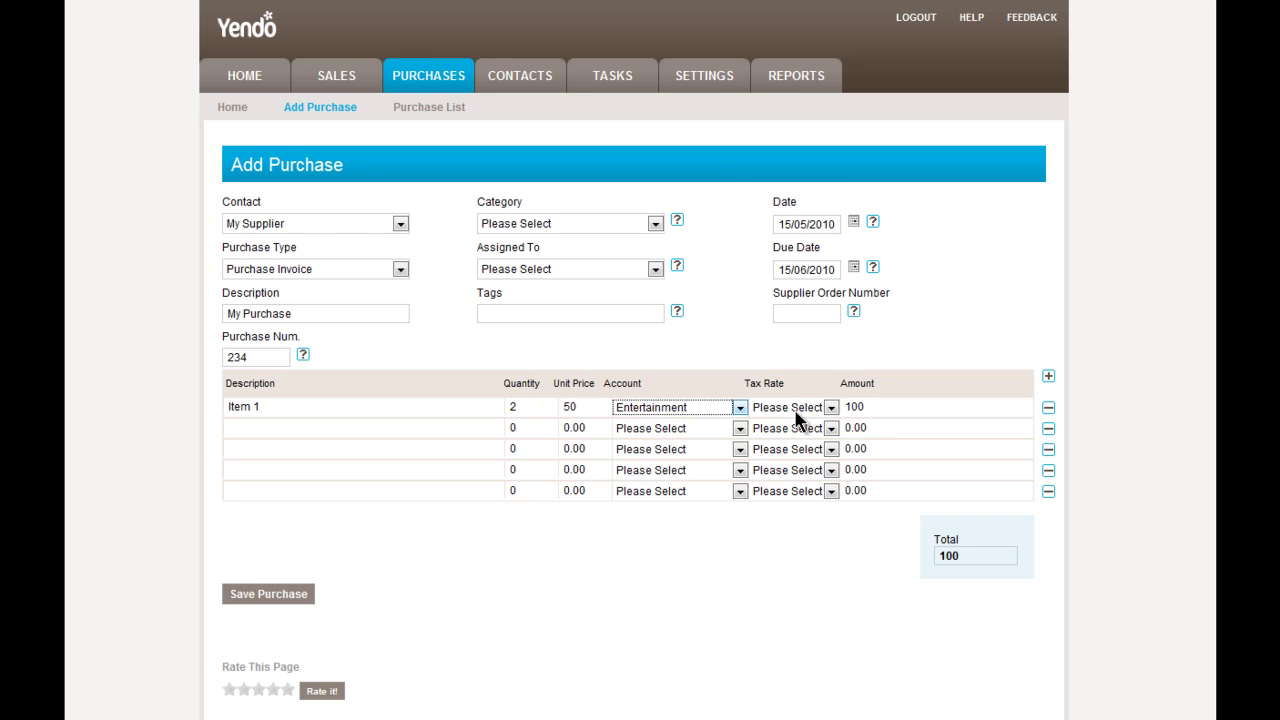
pyautogui.click(831, 407)
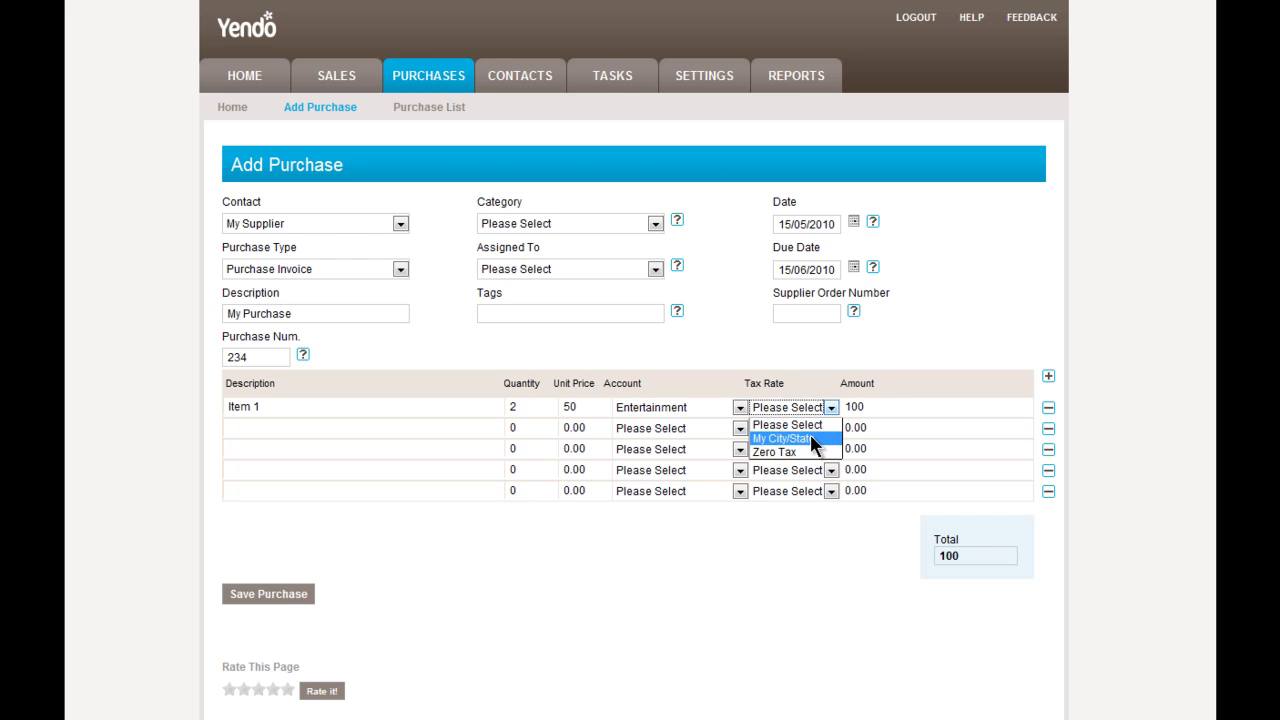
pyautogui.click(811, 438)
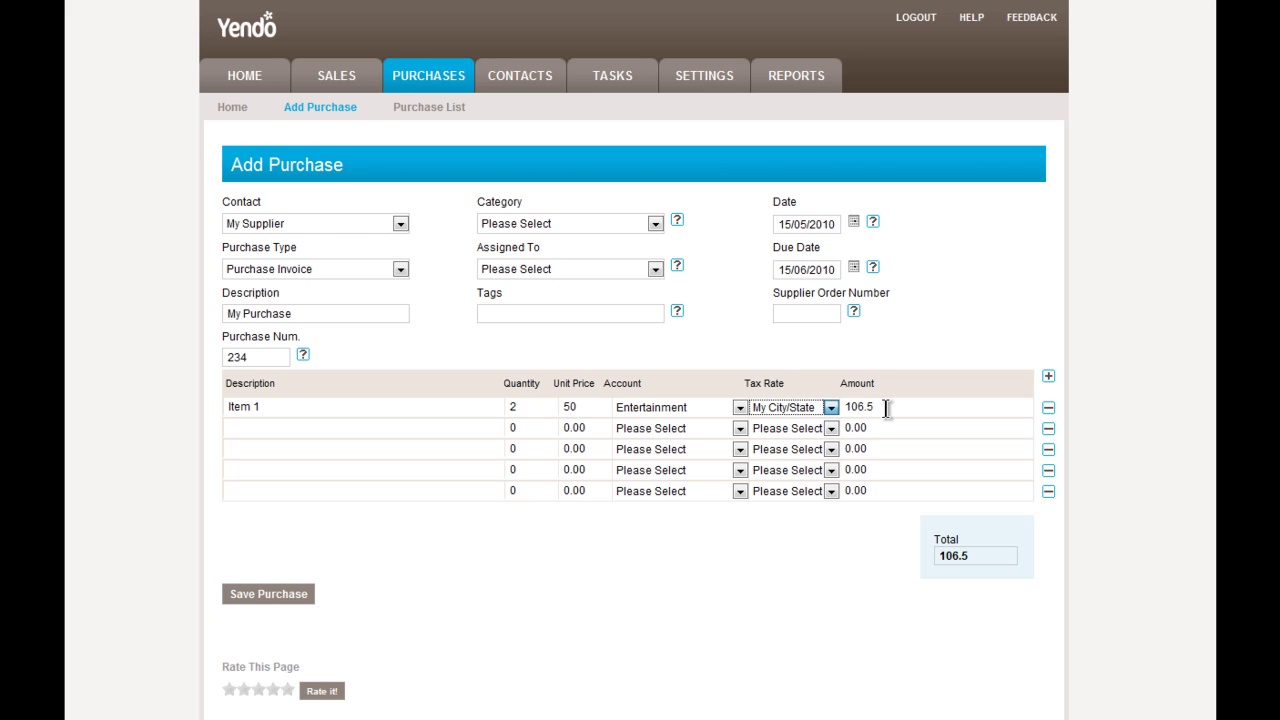
pyautogui.click(298, 598)
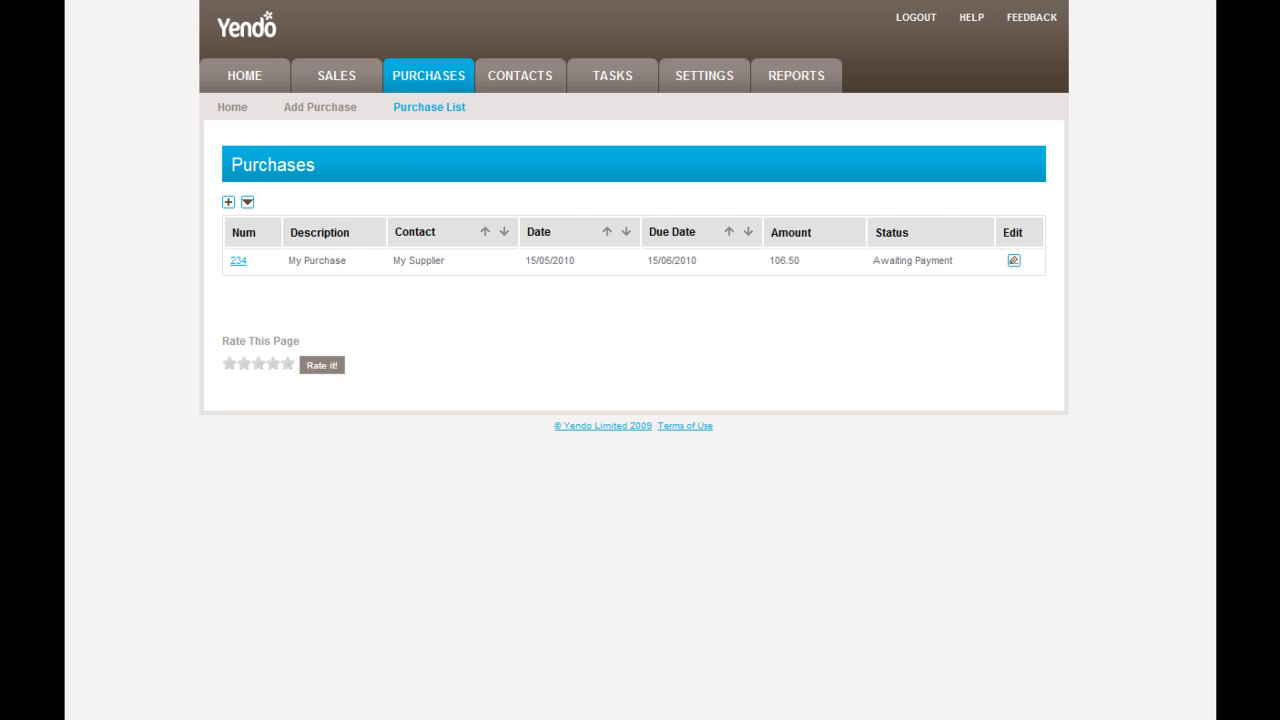
# Open the Profit and Loss report to examine the Entertainment expense for May 2010.
pyautogui.click(795, 80)
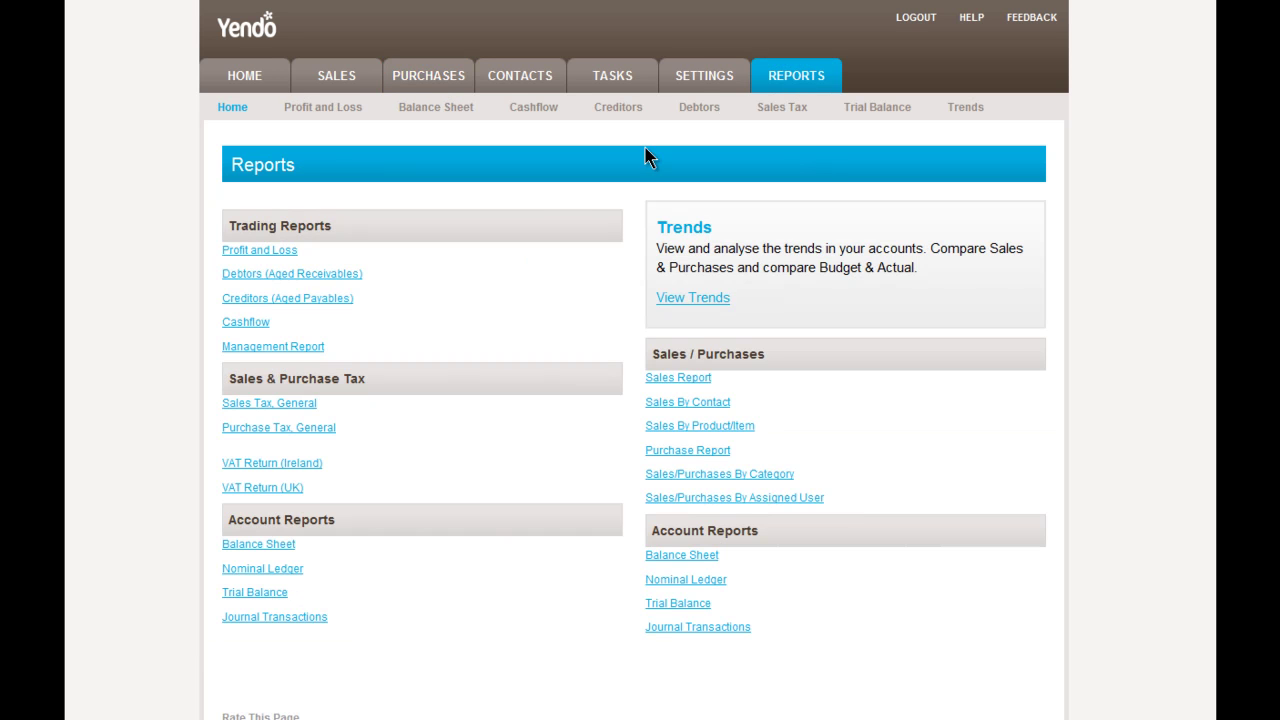
pyautogui.click(282, 258)
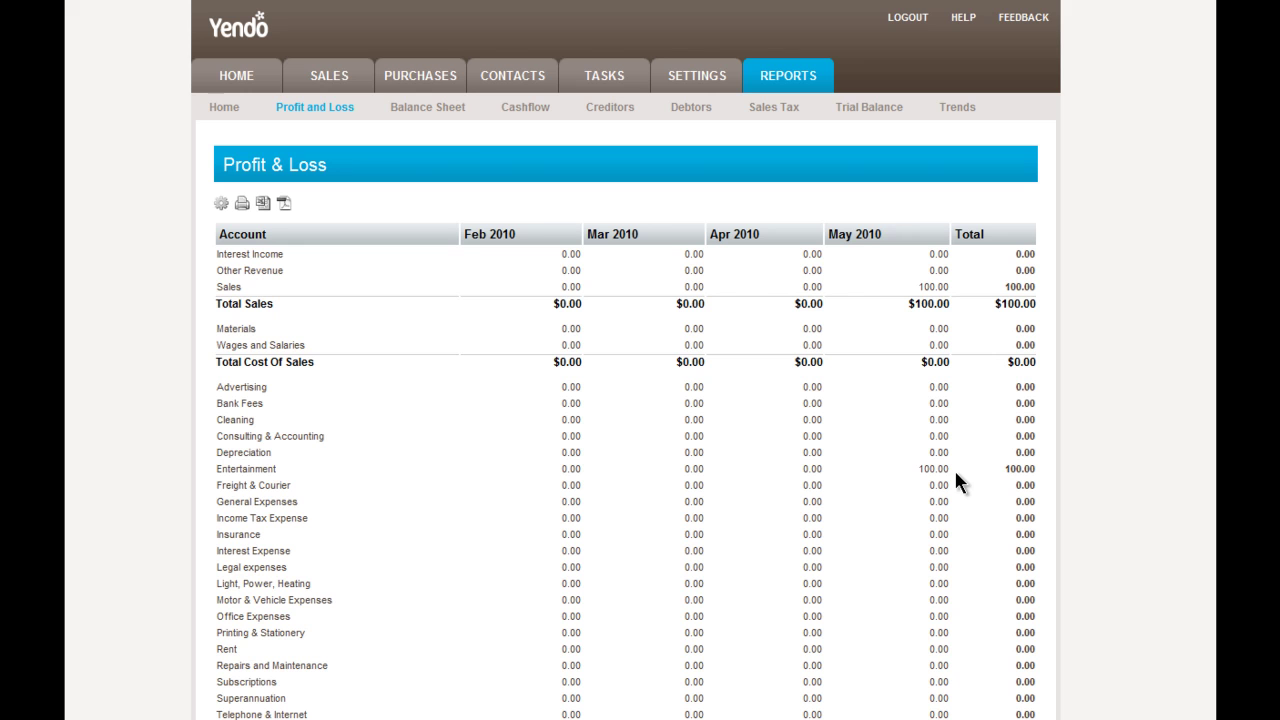
# Open the "My Purchase" invoice from the purchase list.
pyautogui.click(426, 80)
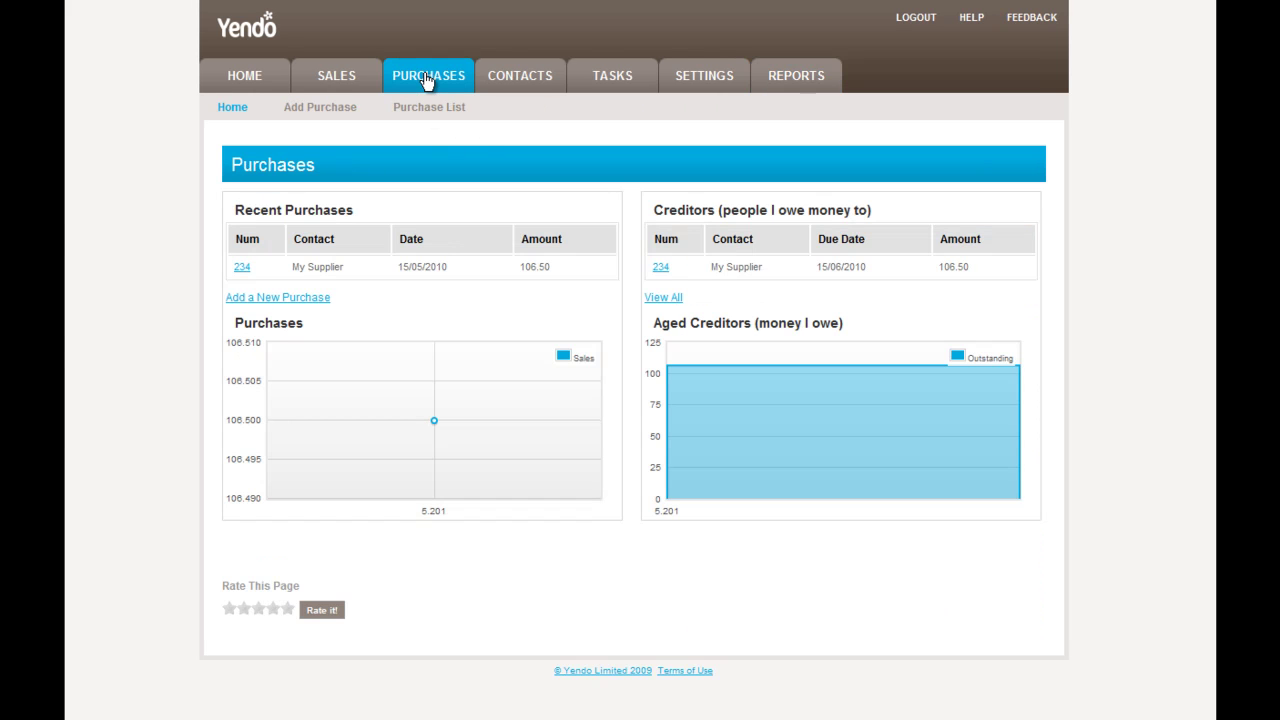
pyautogui.click(430, 108)
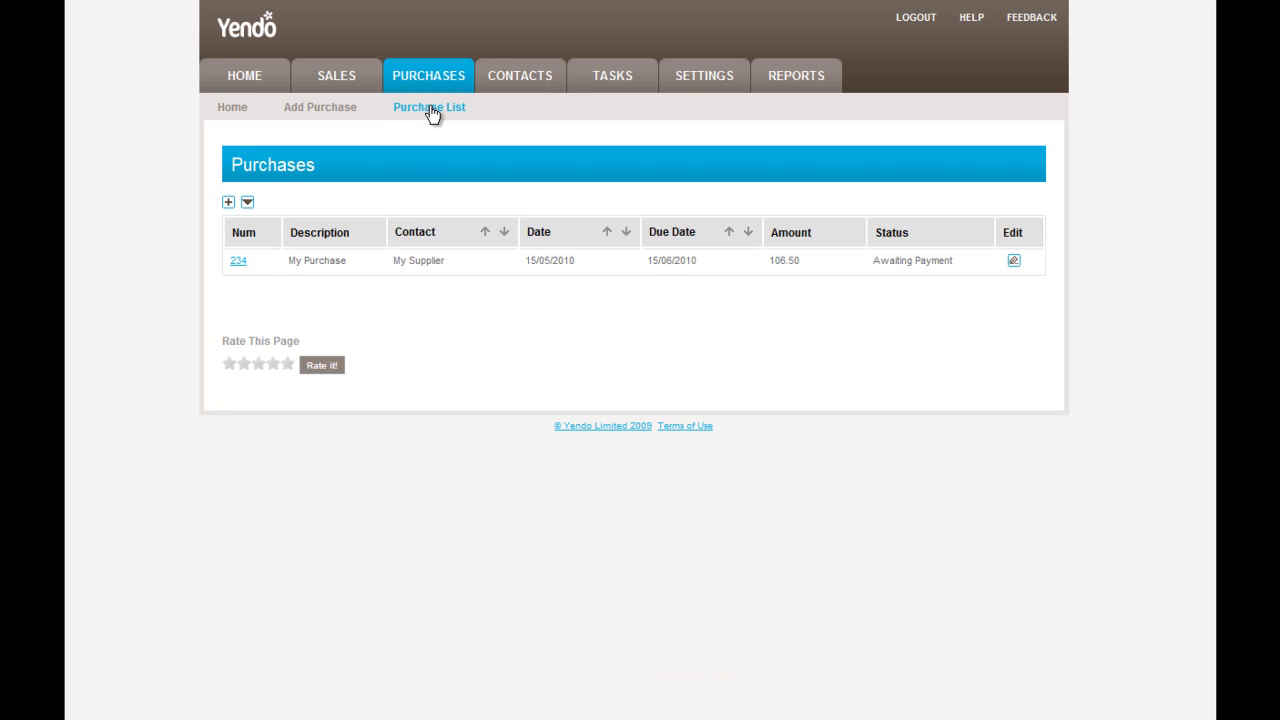
pyautogui.click(238, 261)
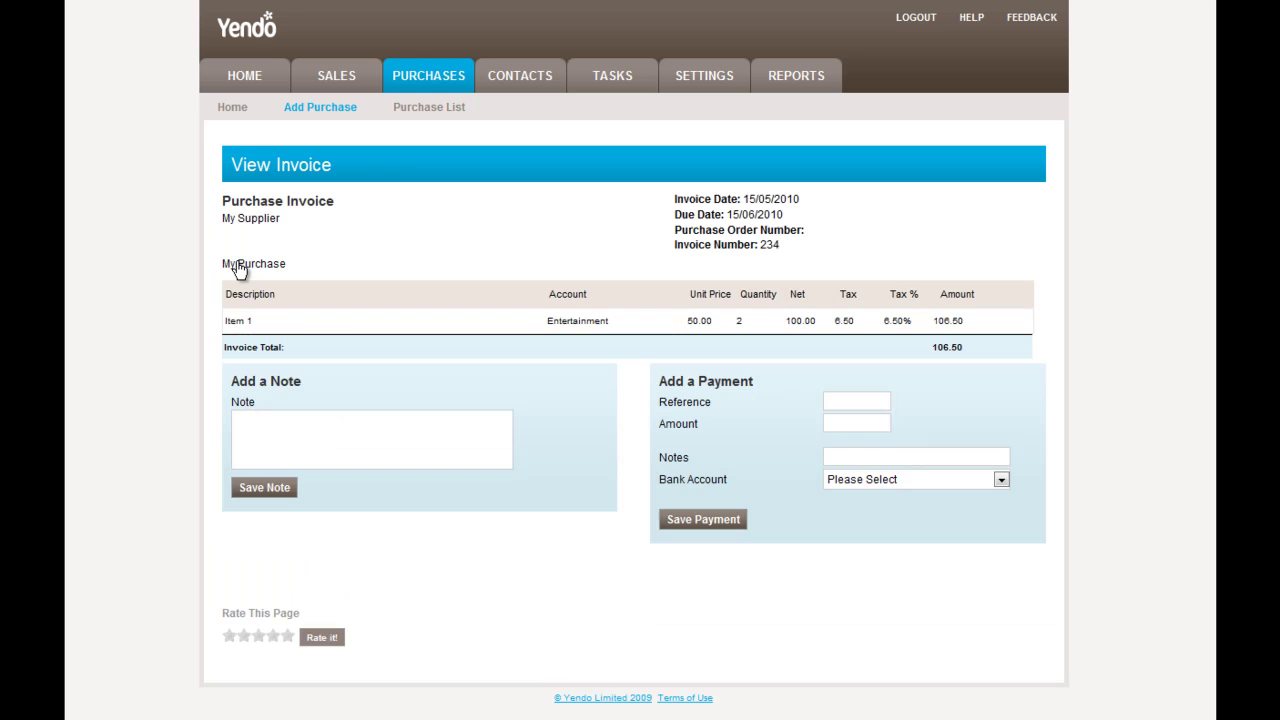
# Save a payment of 106.50 with reference "abc" from My Bank Account, and return to the purchase list to check its status.
pyautogui.click(848, 403)
pyautogui.write('abc')
pyautogui.click(860, 423)
pyautogui.write('106.50')
pyautogui.click(884, 480)
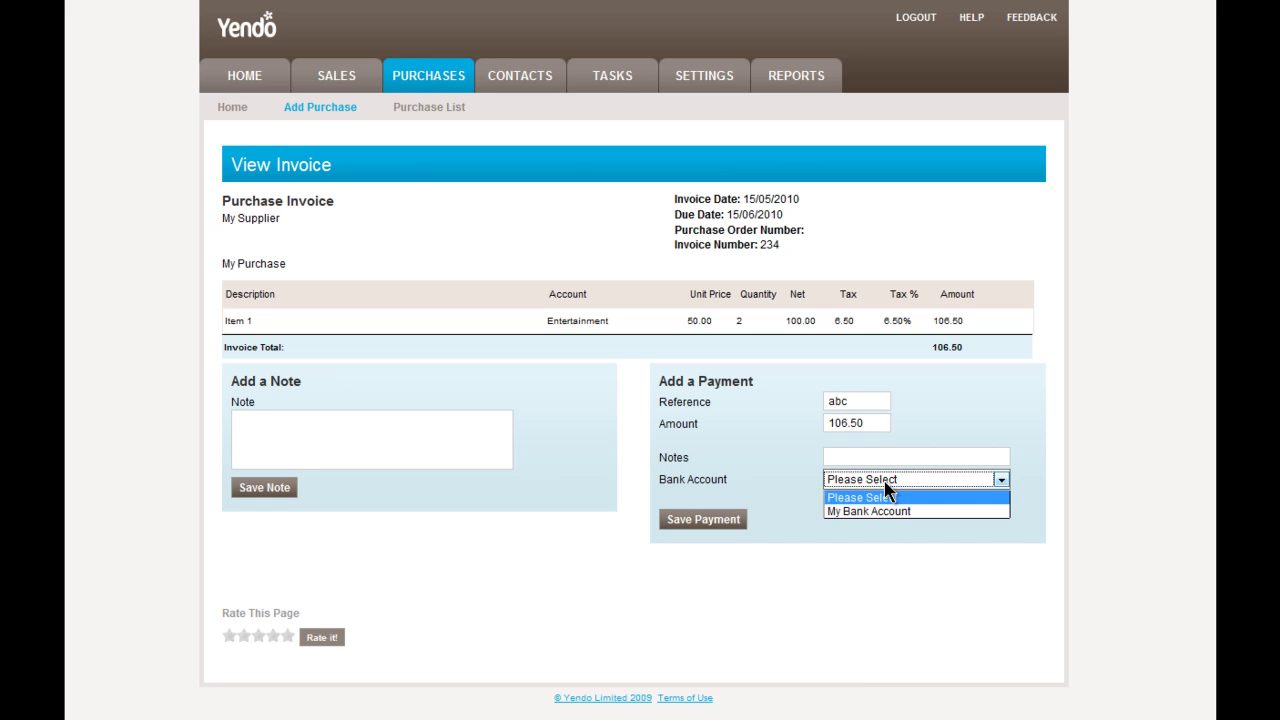
pyautogui.click(892, 512)
pyautogui.click(827, 504)
pyautogui.click(723, 520)
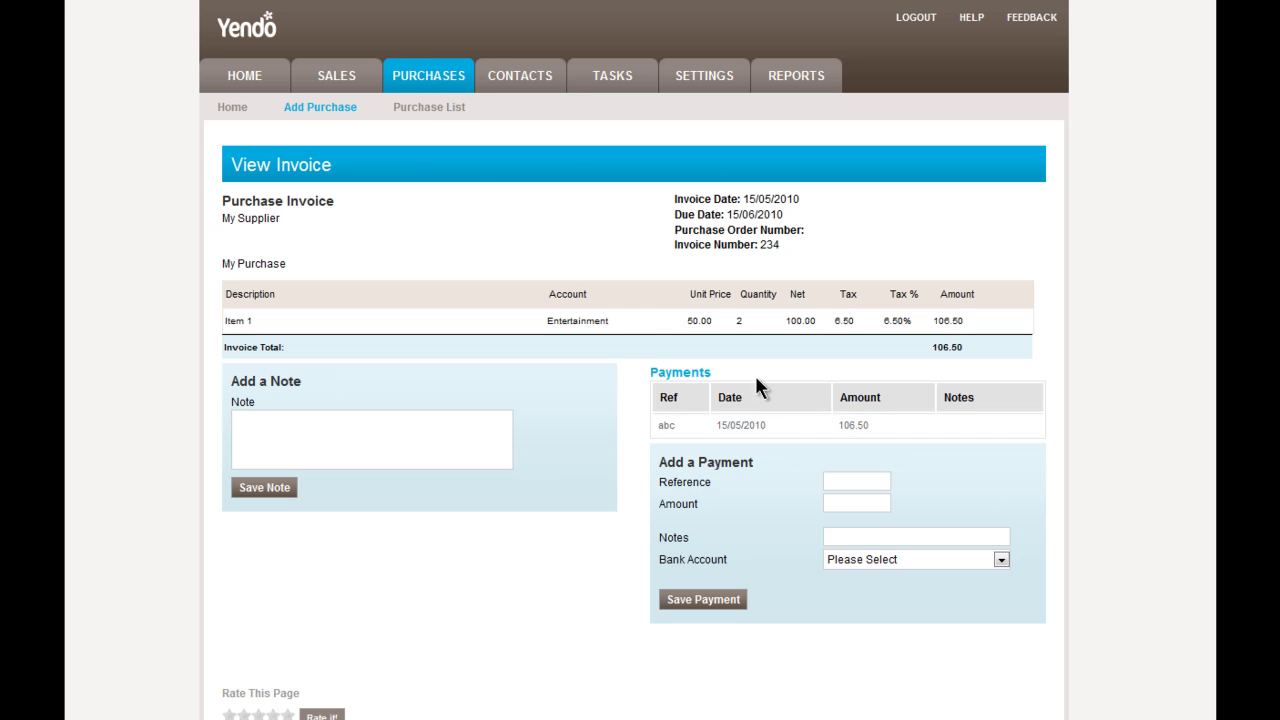
pyautogui.click(418, 112)
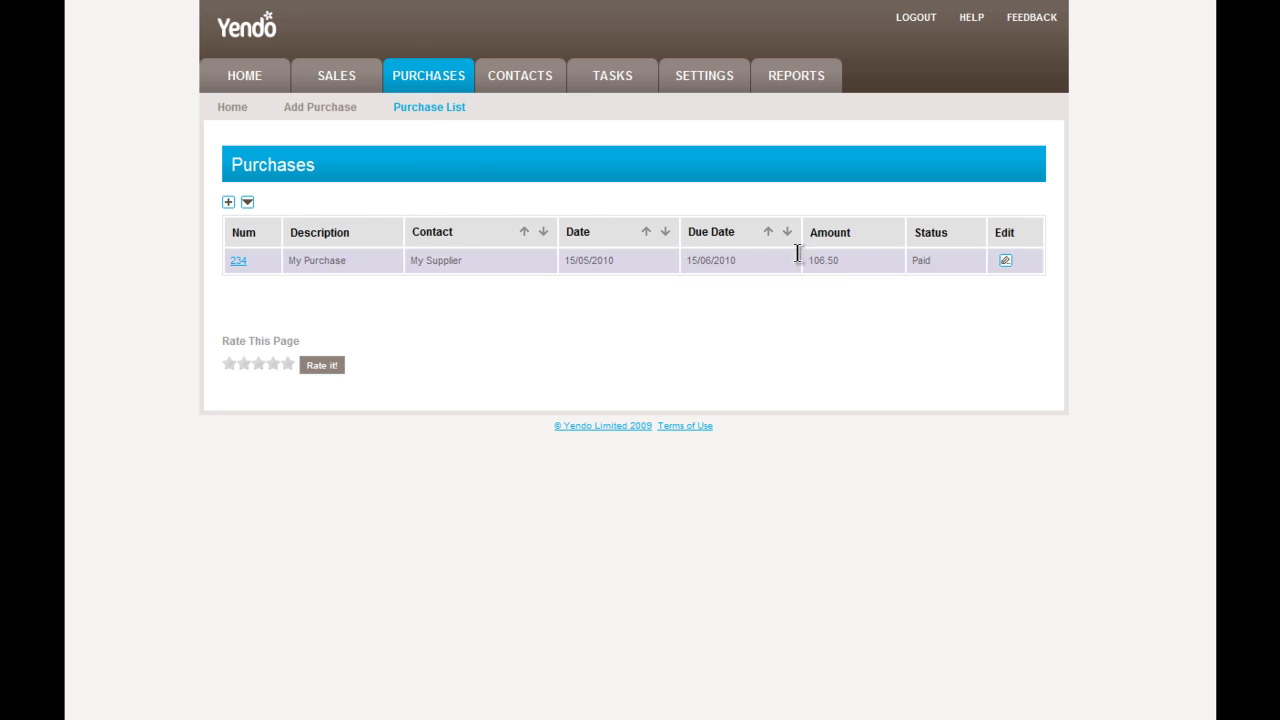